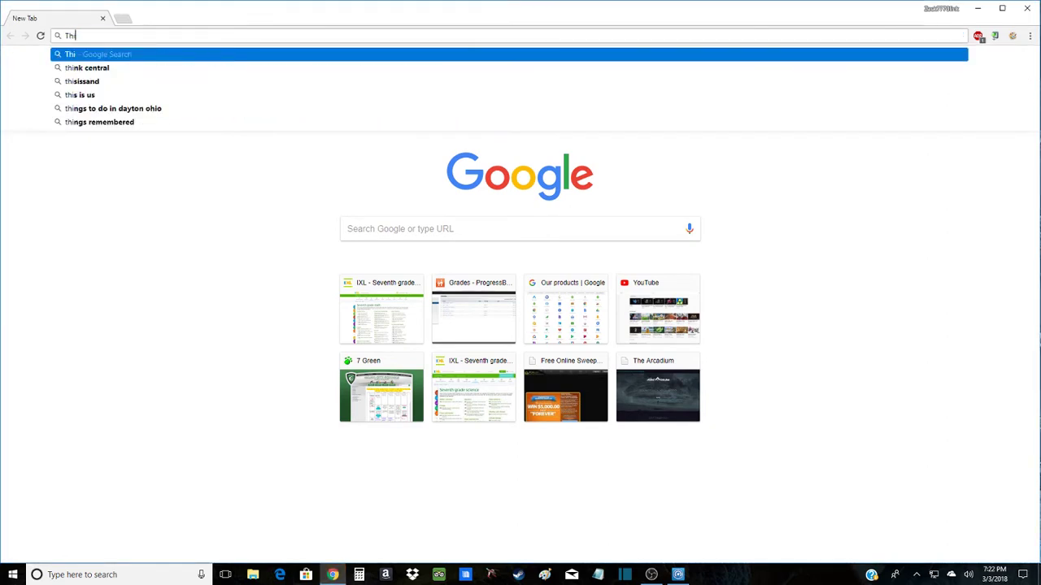
Fix the mistyped address bar text and search Google for 'Technic launcher'
{"action": "key", "text": "BackSpace"}
{"action": "key", "text": "BackSpace"}
{"action": "type", "text": "ech"}
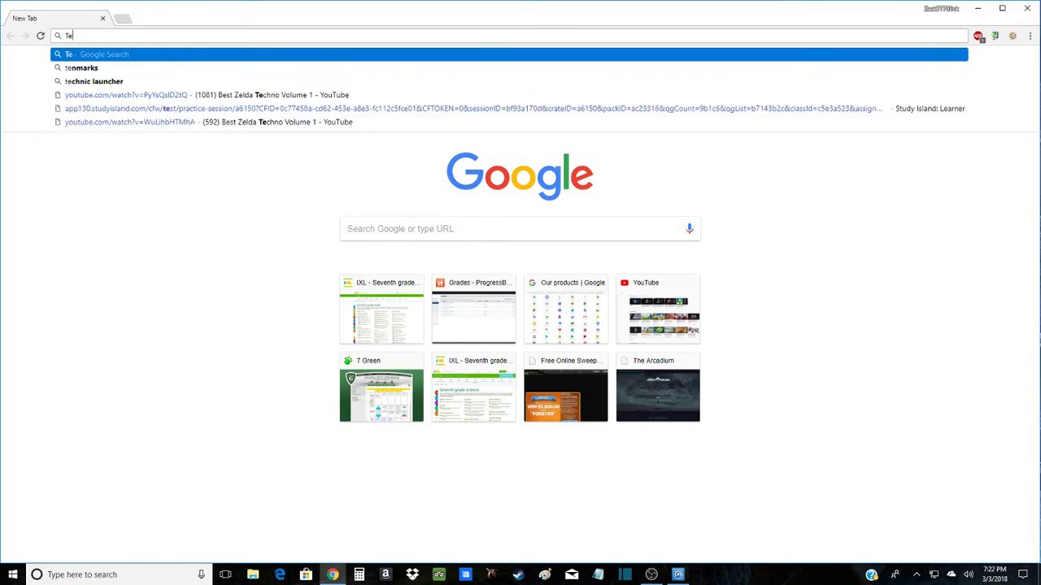
{"action": "key", "text": "BackSpace"}
{"action": "type", "text": "n"}
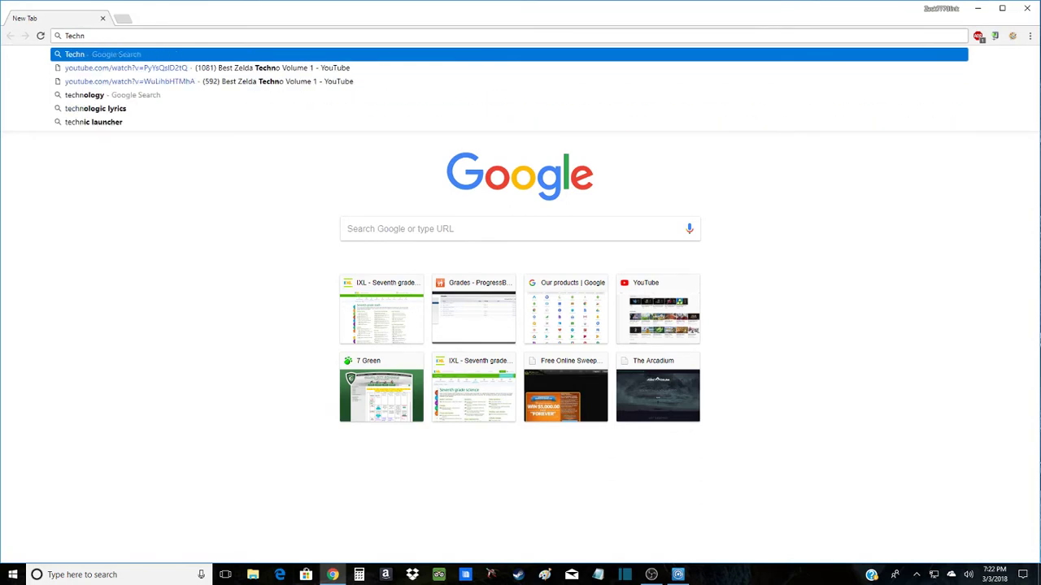
{"action": "key", "text": "BackSpace"}
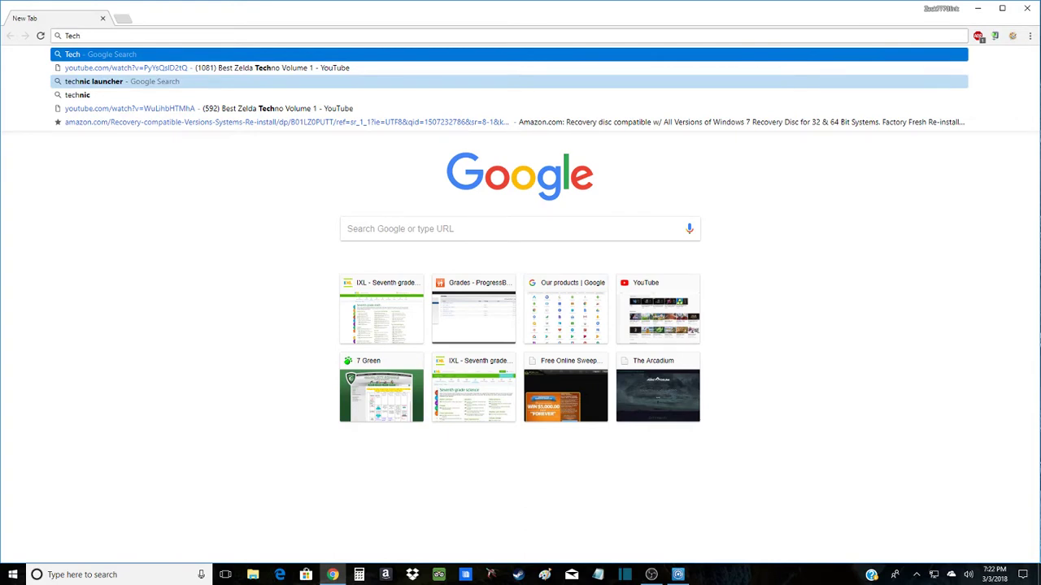
{"action": "type", "text": "nic "}
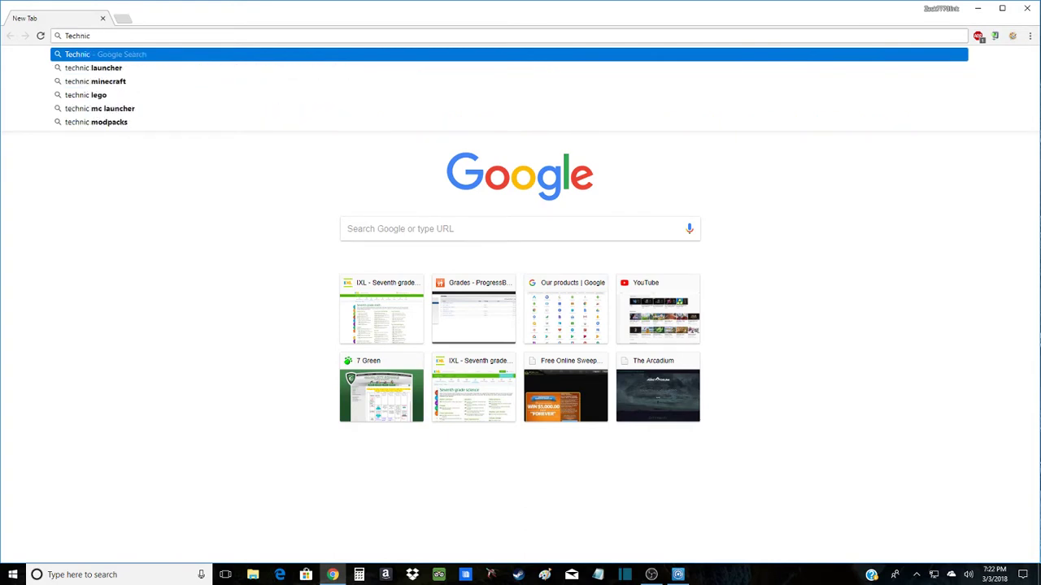
{"action": "type", "text": "launcher"}
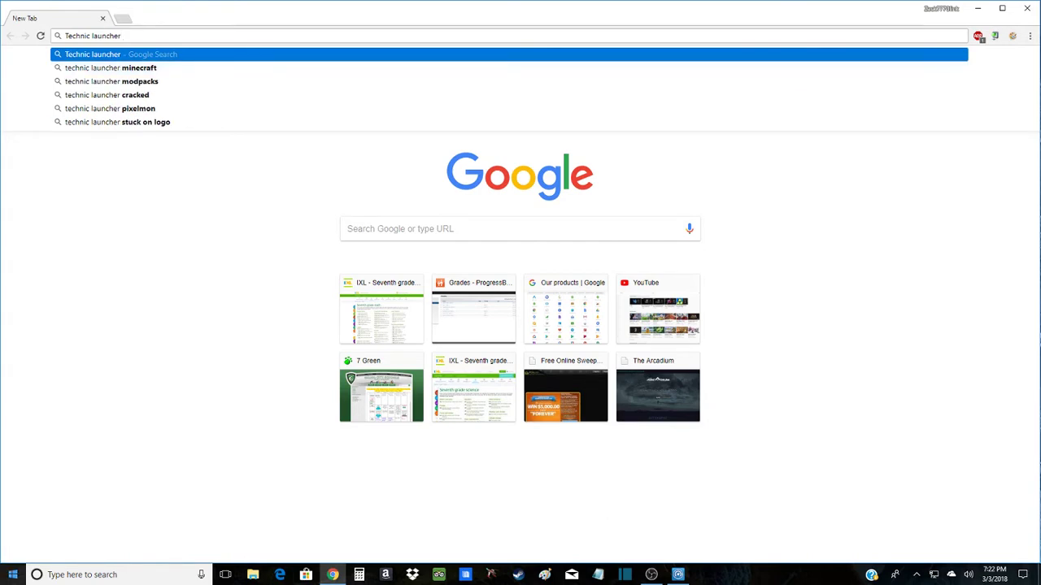
{"action": "key", "text": "Return"}
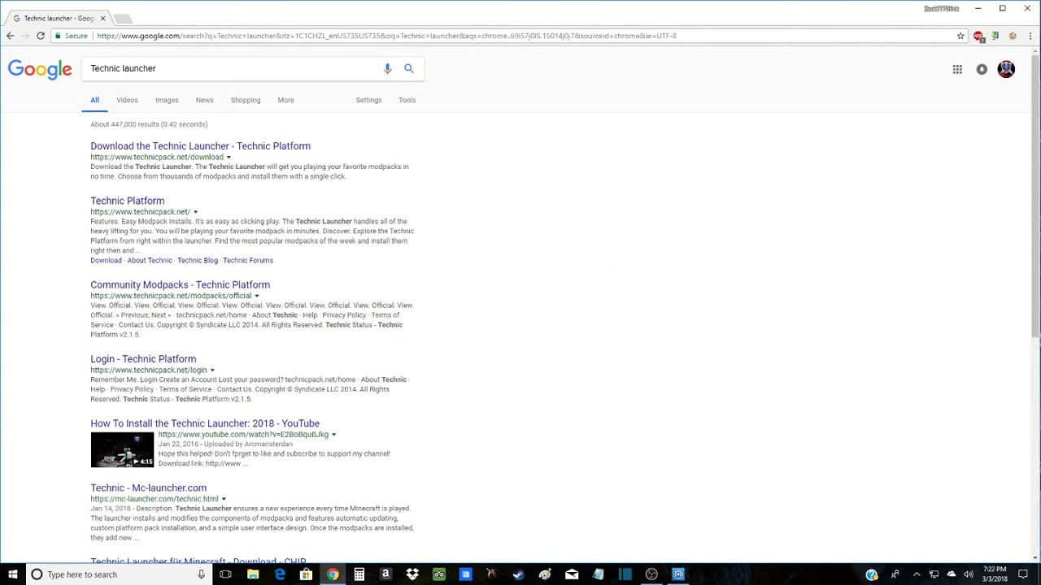
Open the 'Download the Technic Launcher' page and scroll to its Windows, Mac OSX and Linux downloads
{"action": "left_click", "coordinate": [200, 146]}
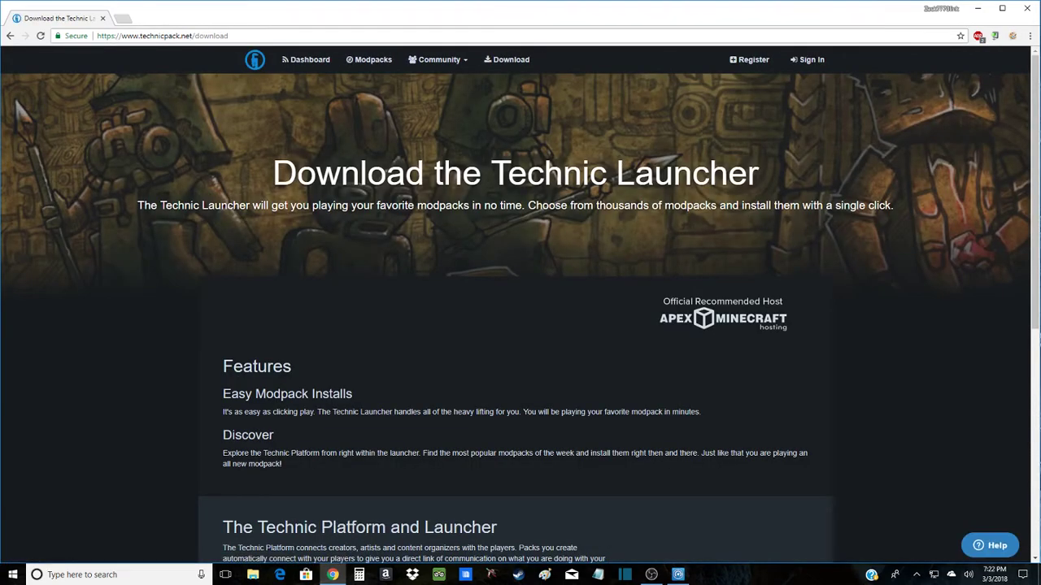
{"action": "scroll", "coordinate": [520, 305], "scroll_direction": "down", "scroll_amount": 2}
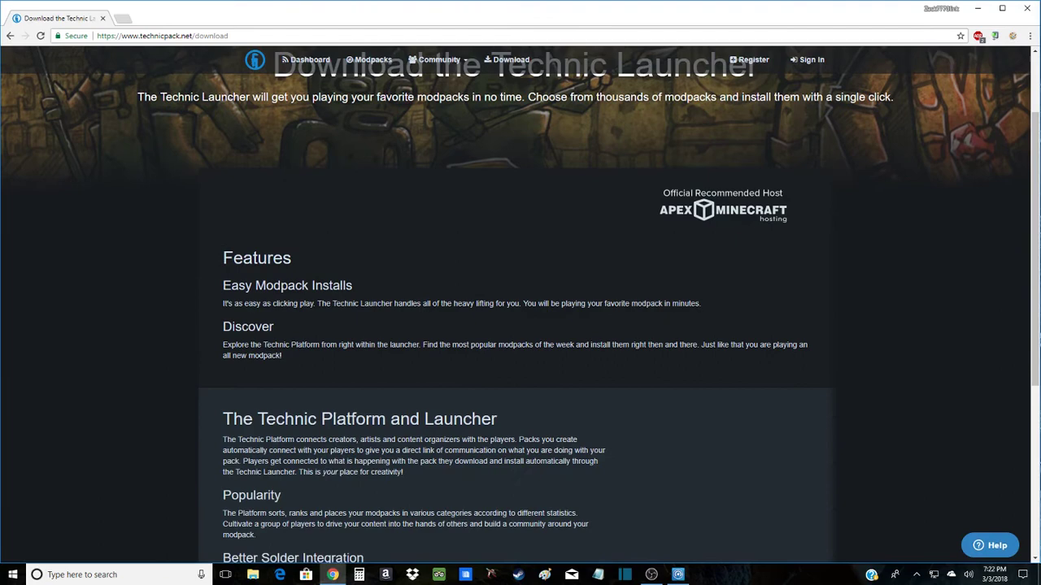
{"action": "scroll", "coordinate": [520, 306], "scroll_direction": "up", "scroll_amount": 2}
{"action": "scroll", "coordinate": [521, 306], "scroll_direction": "down", "scroll_amount": 5}
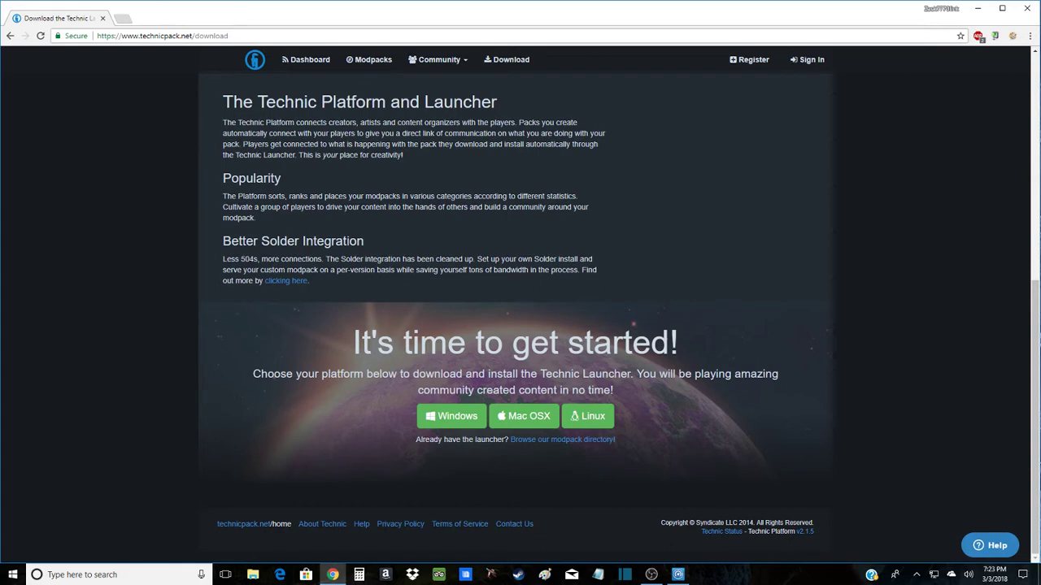
Download the Windows TechnicLauncher.exe, run it, and minimize Chrome to reveal the launcher
{"action": "left_click", "coordinate": [452, 416]}
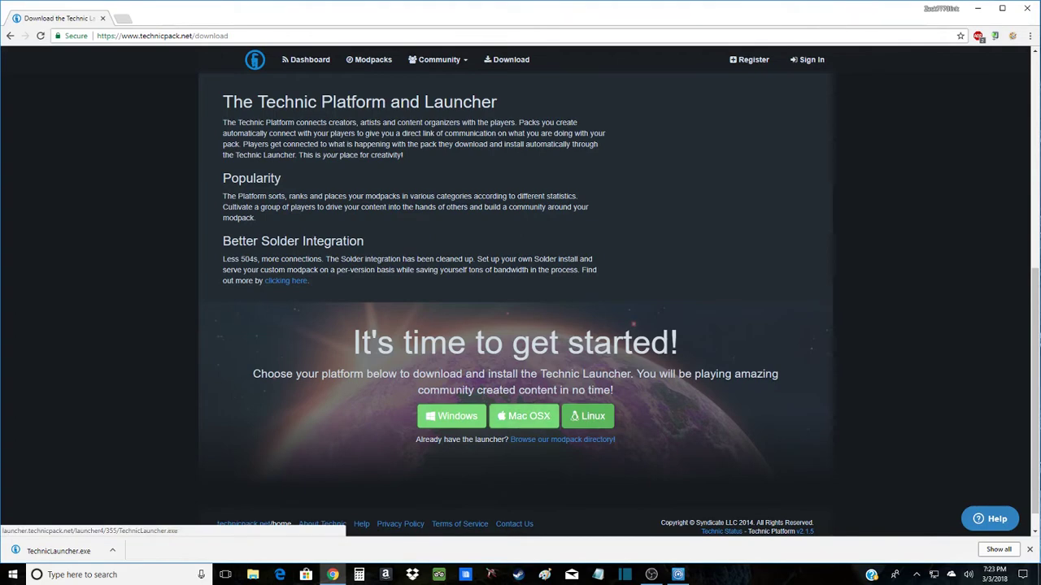
{"action": "key", "text": "super"}
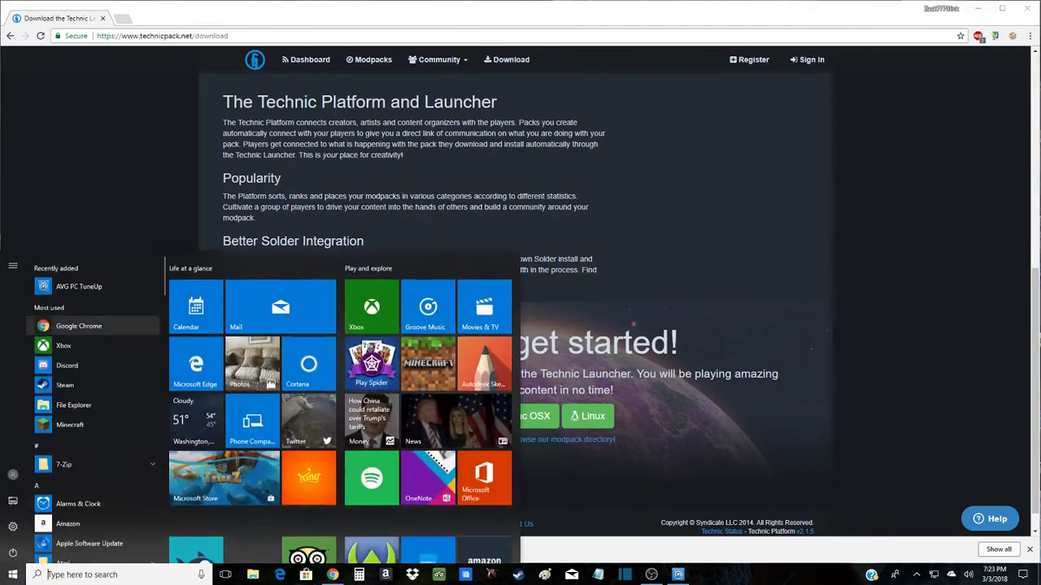
{"action": "key", "text": "super"}
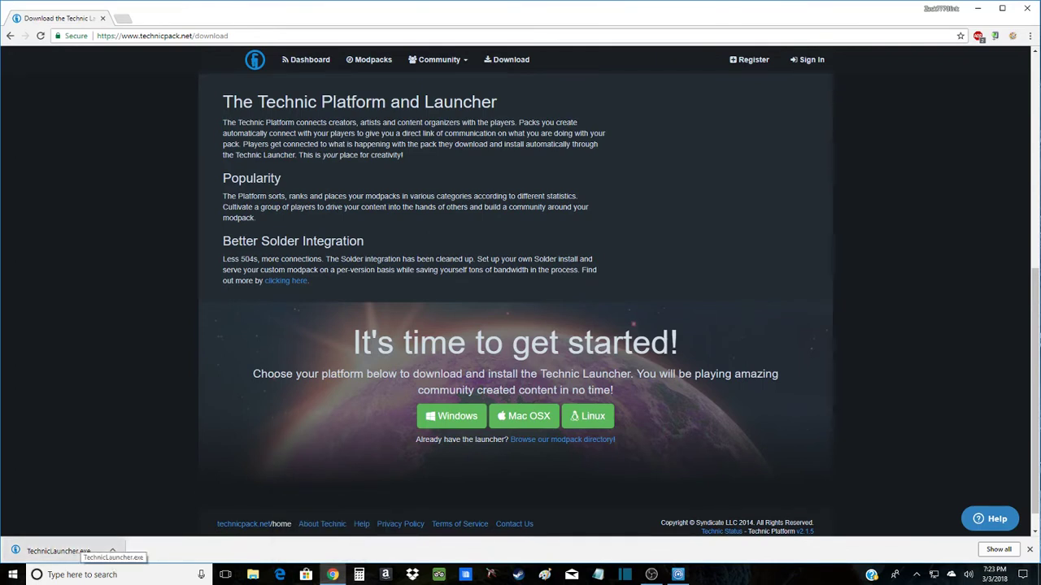
{"action": "left_click", "coordinate": [58, 551]}
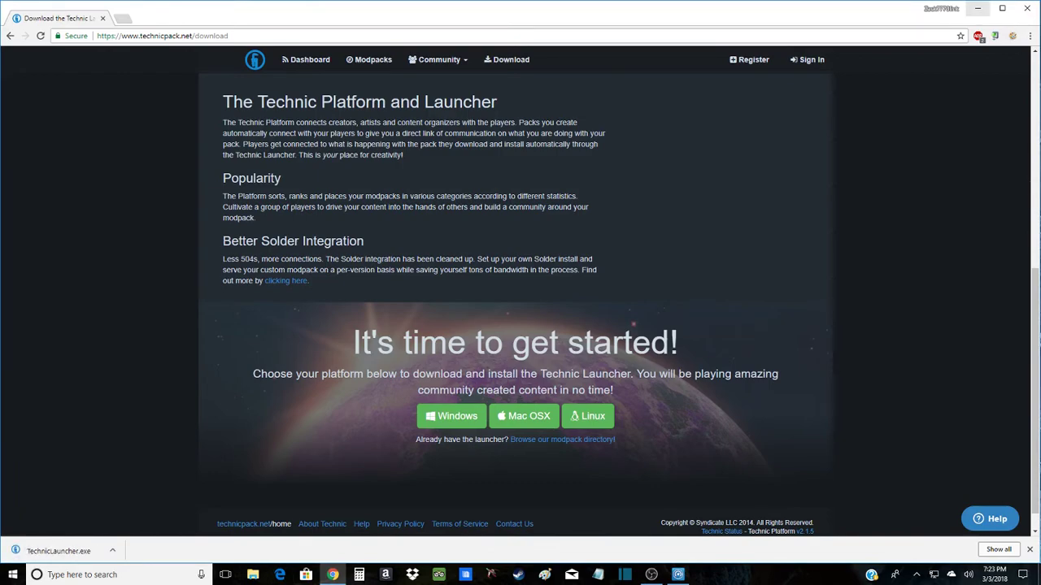
{"action": "left_click", "coordinate": [977, 8]}
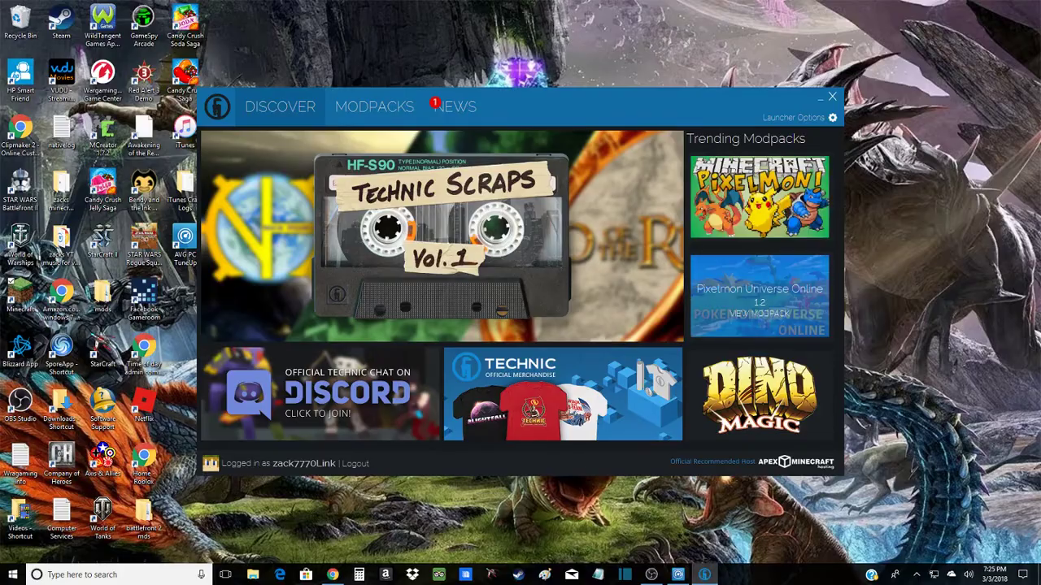
{"action": "left_click", "coordinate": [760, 313]}
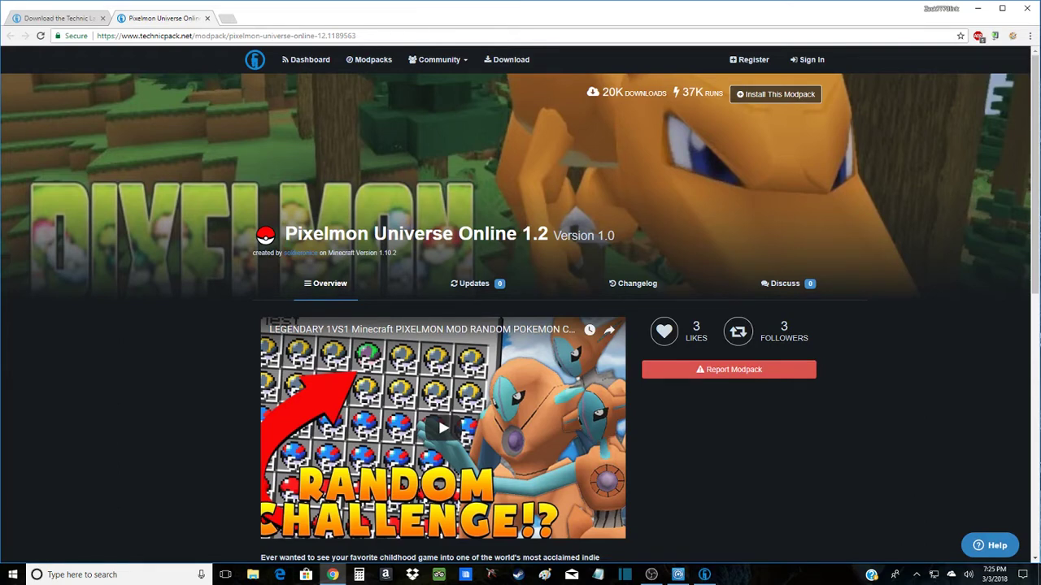
{"action": "scroll", "coordinate": [443, 305], "scroll_direction": "down", "scroll_amount": 3}
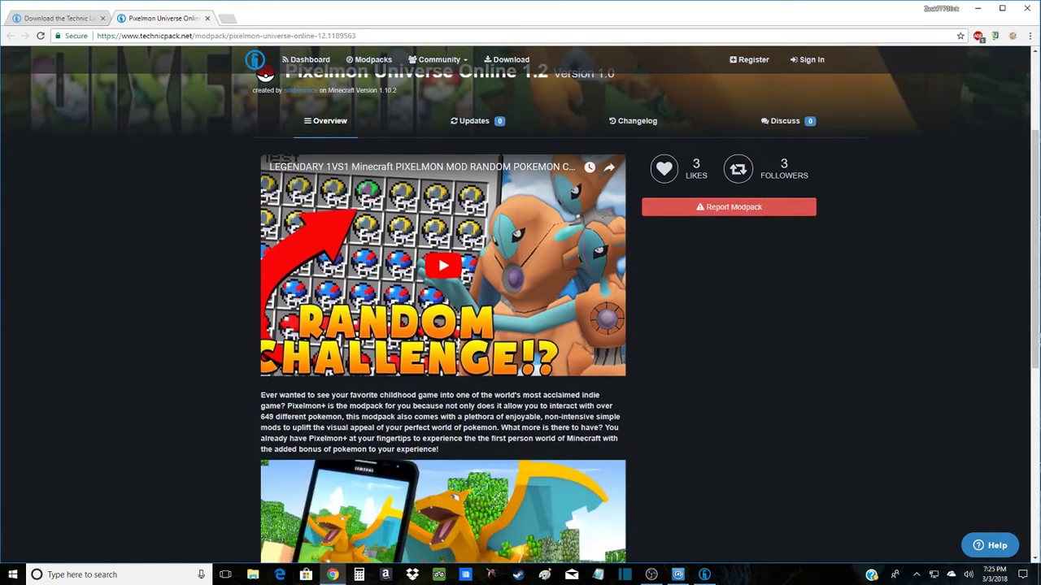
{"action": "scroll", "coordinate": [443, 265], "scroll_direction": "down", "scroll_amount": 3}
{"action": "scroll", "coordinate": [443, 265], "scroll_direction": "down", "scroll_amount": 1}
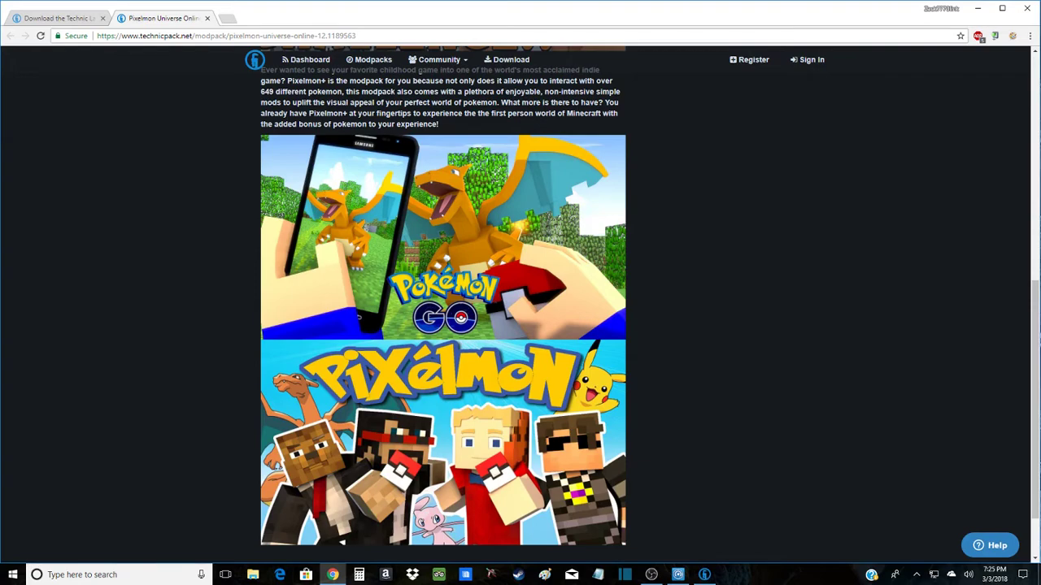
{"action": "scroll", "coordinate": [521, 306], "scroll_direction": "up", "scroll_amount": 10}
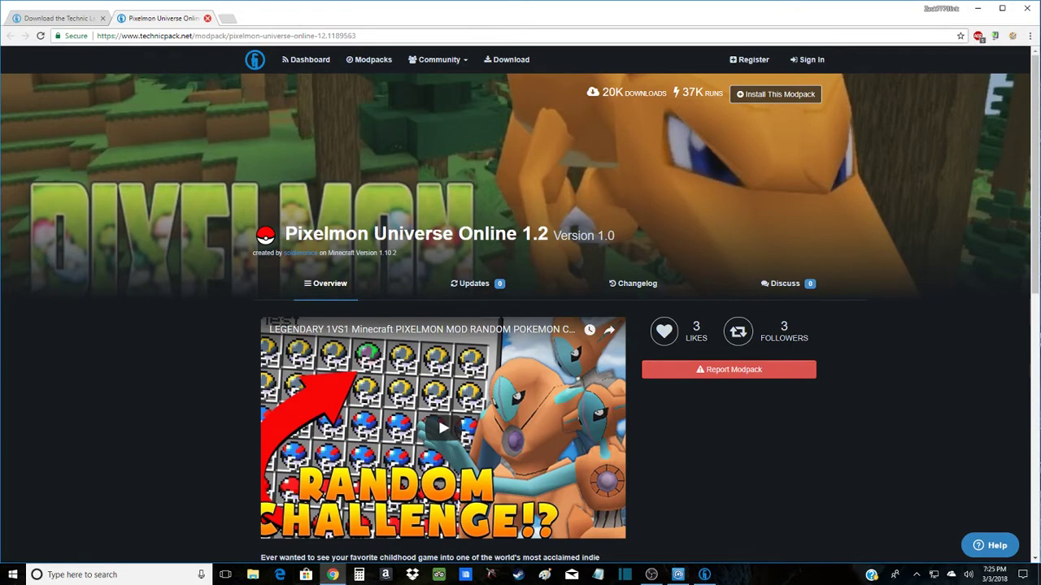
Browse the Modpacks tab, viewing Vanilla, Tekkit Legends, Hexxit, Blightfall and Attack of the B-Team
{"action": "left_click", "coordinate": [978, 8]}
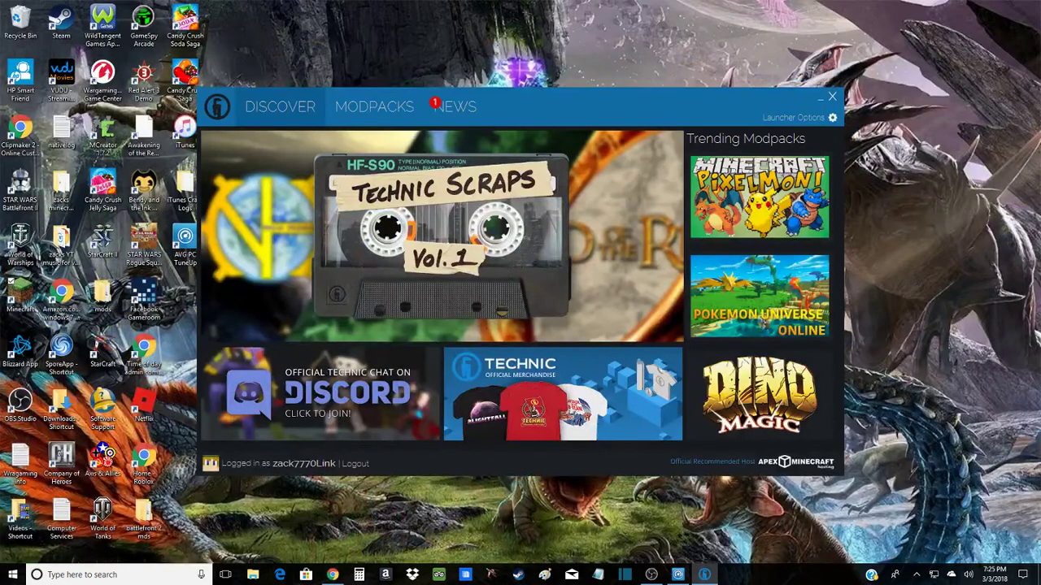
{"action": "left_click", "coordinate": [374, 106]}
{"action": "left_click", "coordinate": [244, 248]}
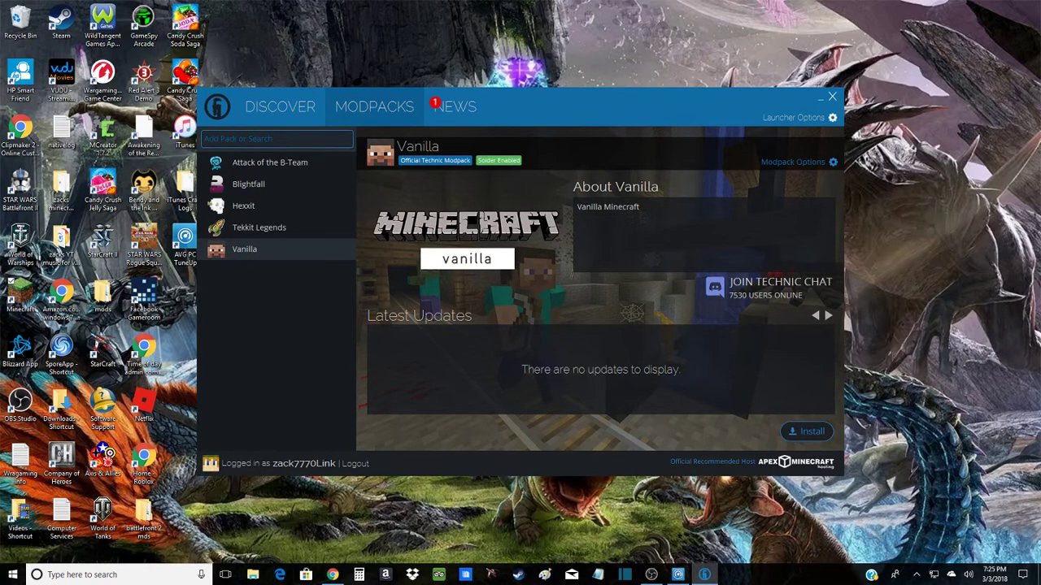
{"action": "left_click", "coordinate": [259, 227]}
{"action": "left_click", "coordinate": [243, 206]}
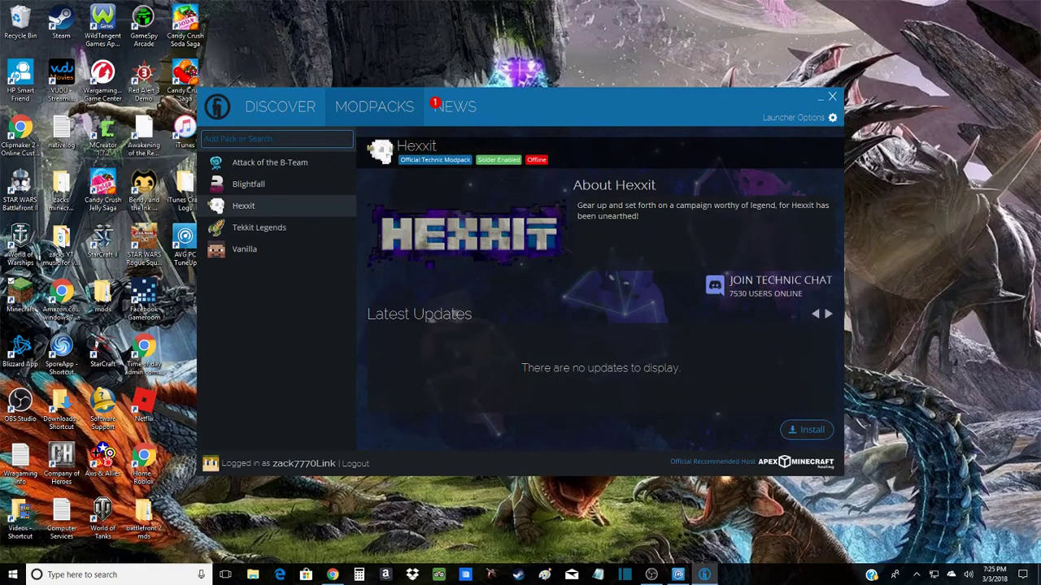
{"action": "left_click", "coordinate": [248, 184]}
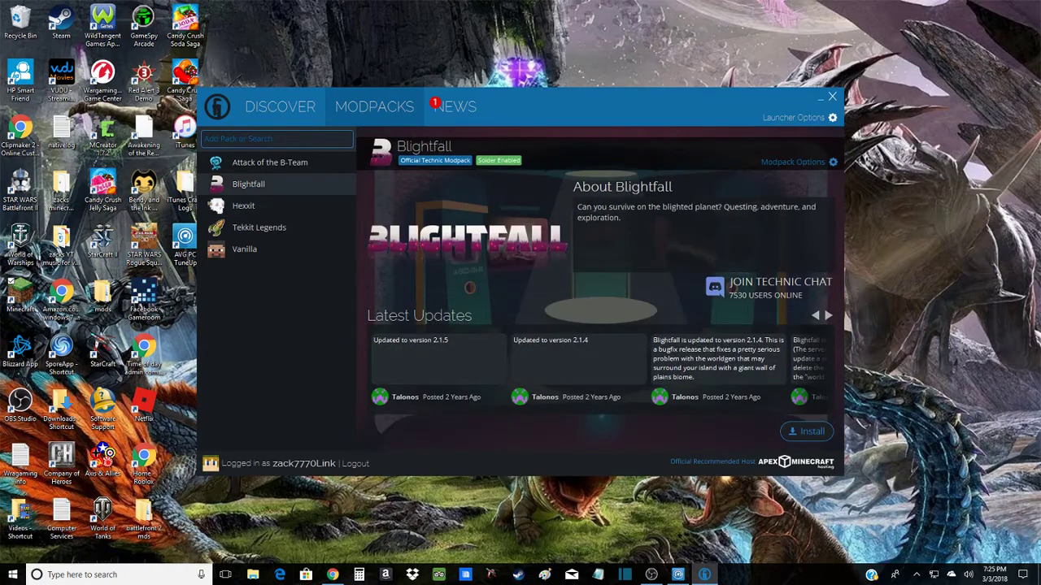
{"action": "left_click", "coordinate": [269, 162]}
Search the modpacks for 'dmopack', then clear the search
{"action": "left_click", "coordinate": [276, 138]}
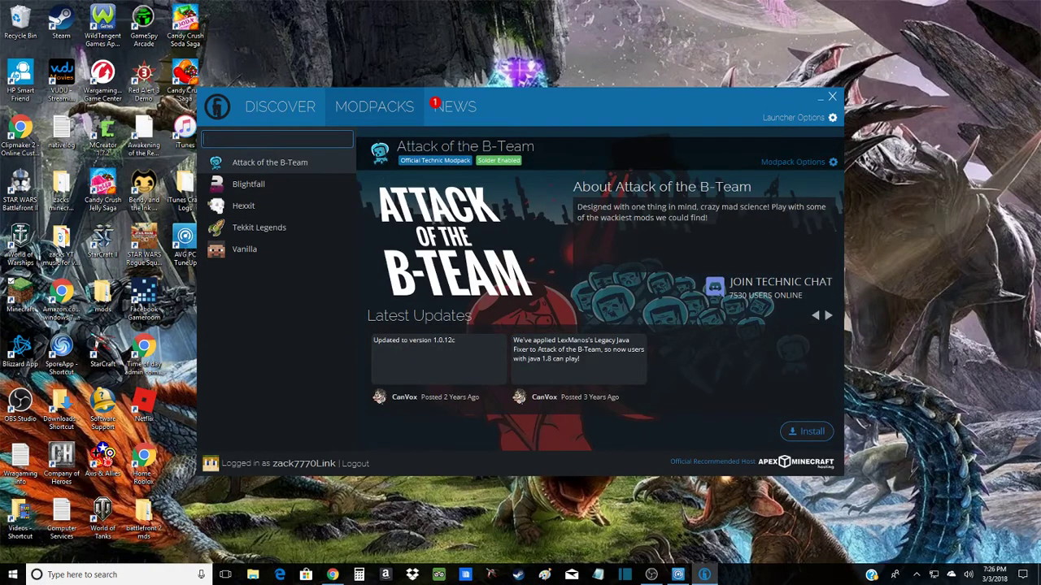
{"action": "type", "text": "dmo"}
{"action": "type", "text": "pack"}
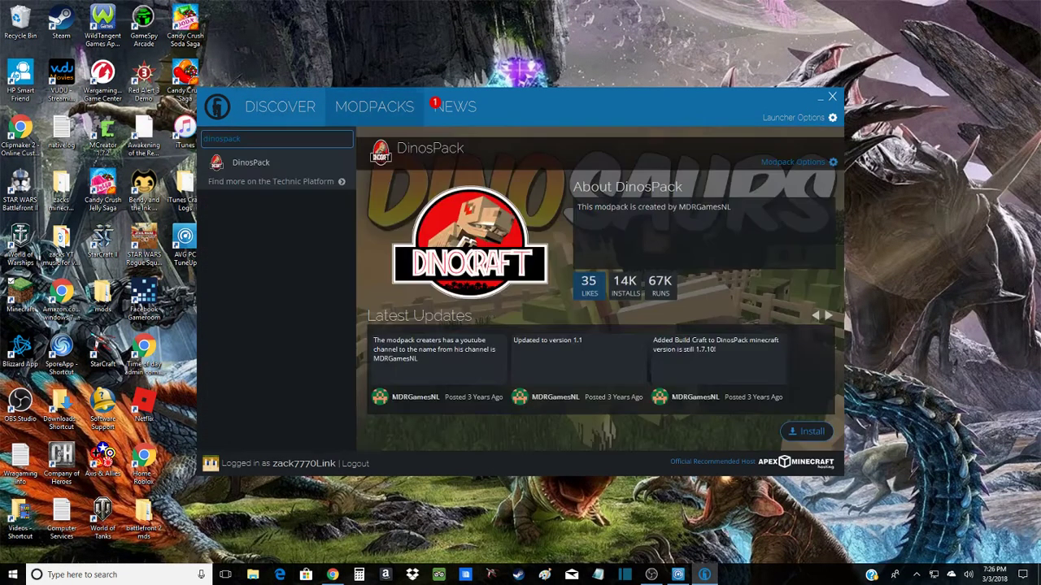
{"action": "key", "text": "BackSpace"}
{"action": "key", "text": "BackSpace"}
{"action": "key", "text": "BackSpace"}
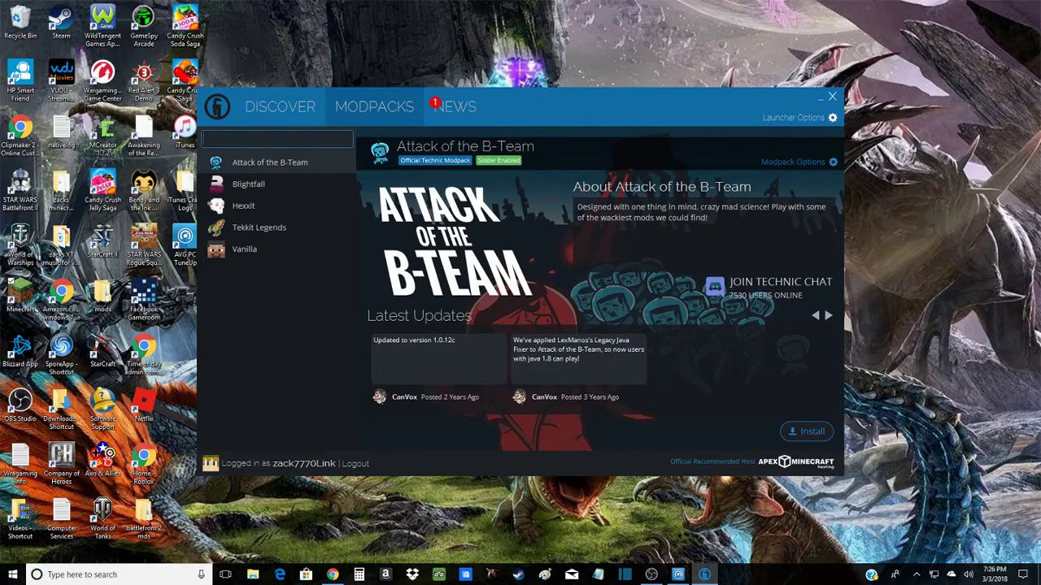
Select Vanilla to view its Minecraft description, empty updates list and install option
{"action": "left_click", "coordinate": [244, 249]}
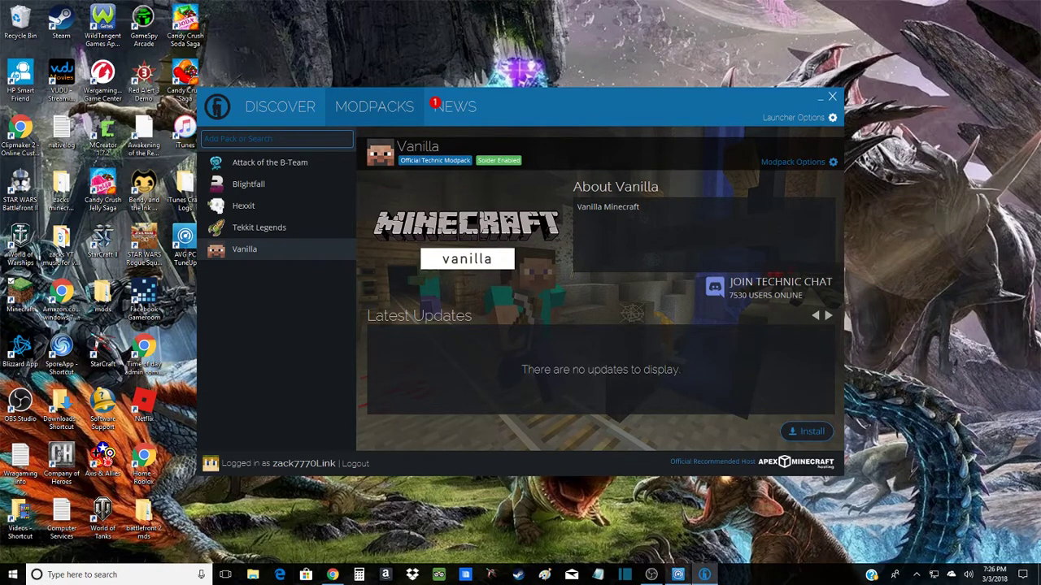
{"action": "mouse_move", "coordinate": [651, 575]}
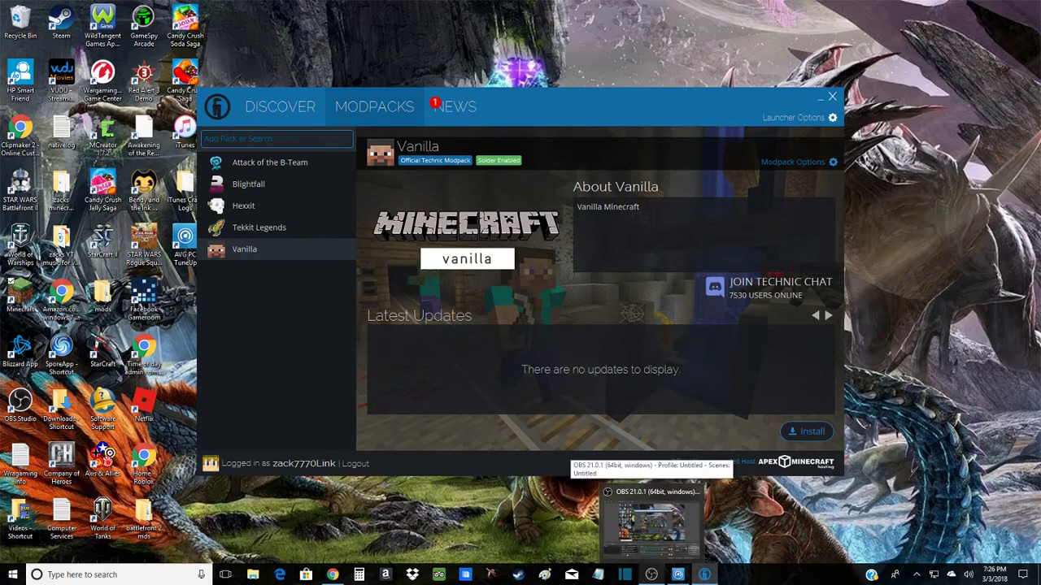